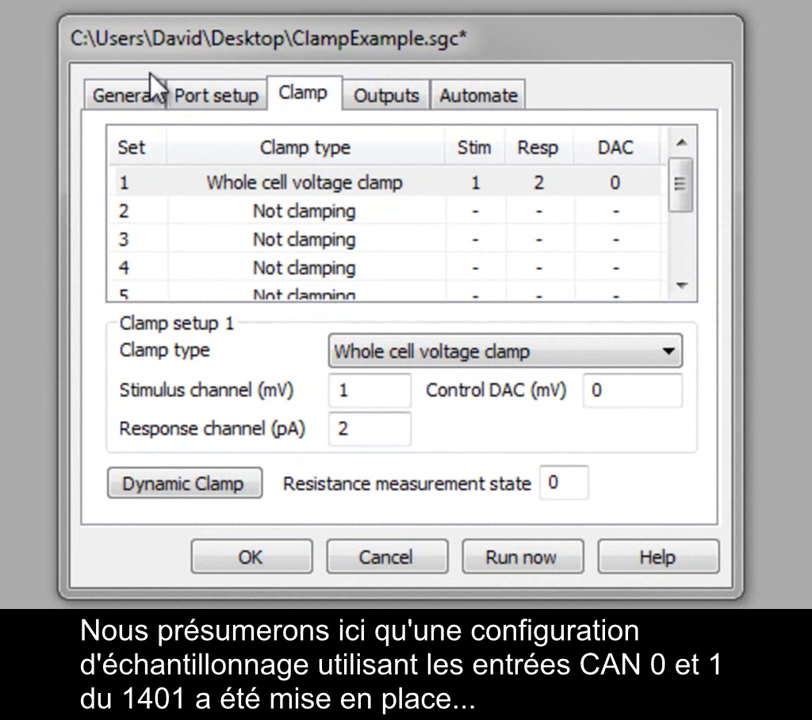
Step: Review the general sampling settings: the ADC ports, the frame length and the sample rate
click(139, 104)
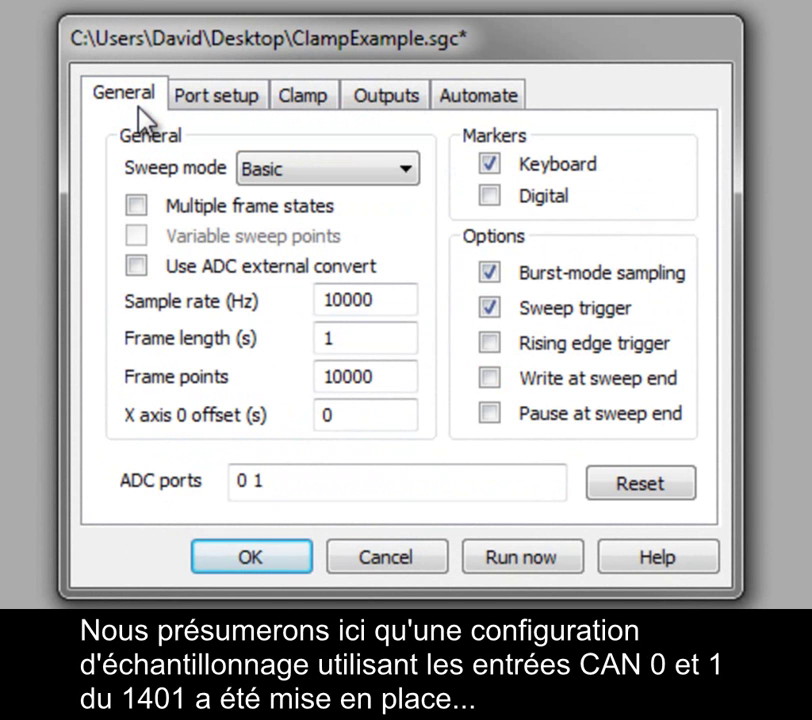
click(309, 480)
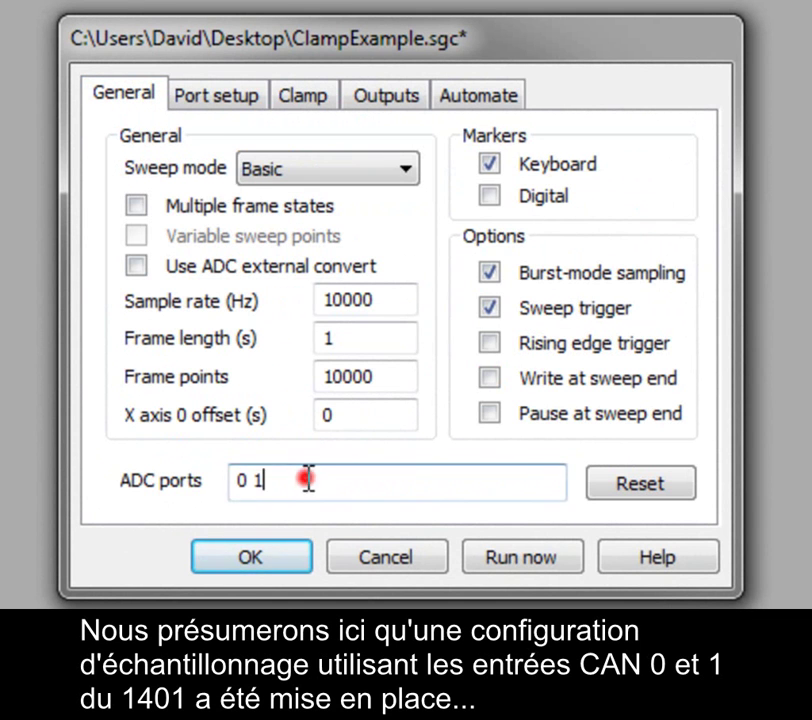
drag(309, 480, 230, 477)
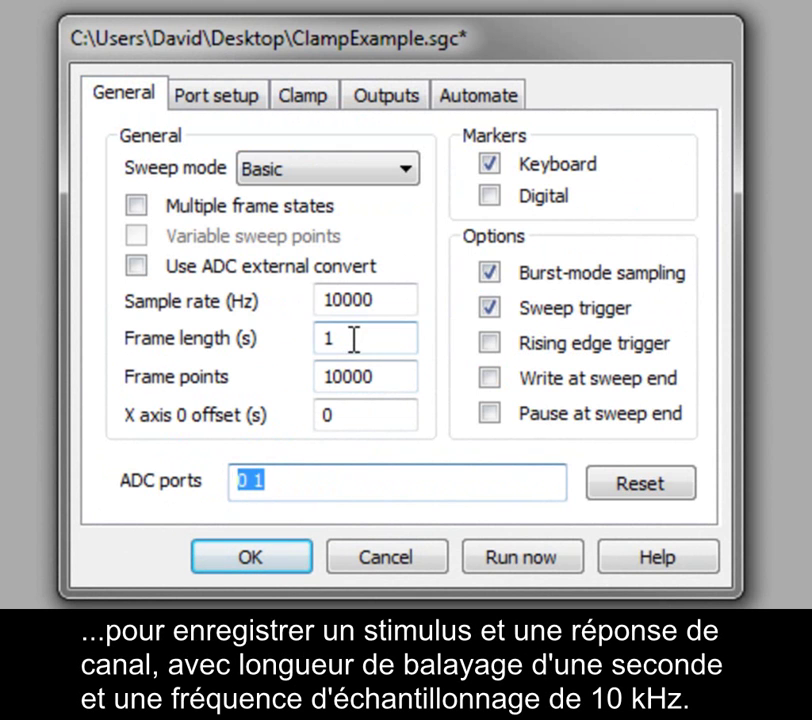
drag(354, 340, 319, 337)
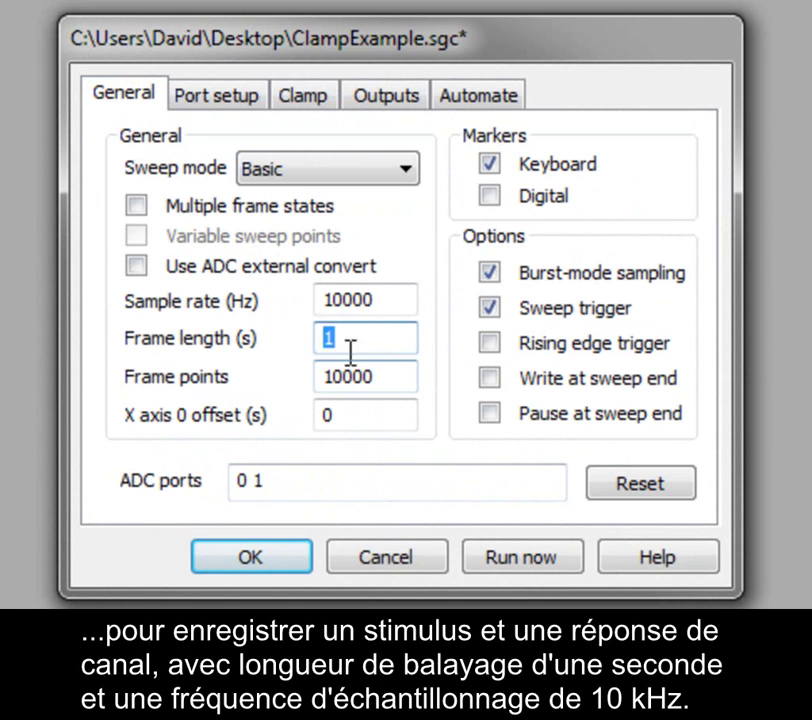
drag(400, 304, 323, 303)
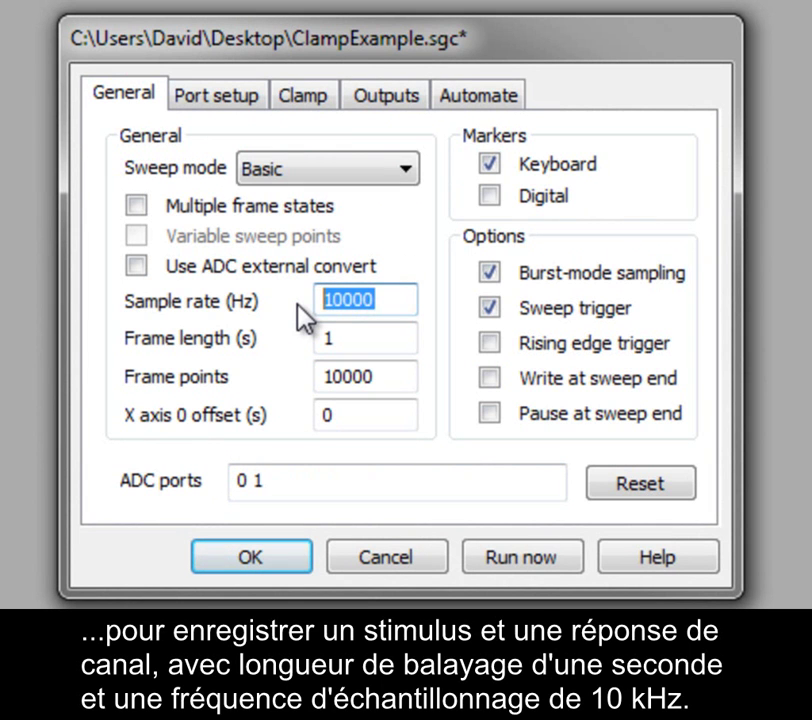
Step: Review clamp set 1's stimulus and response channels, control DAC and resistance measurement state
click(319, 95)
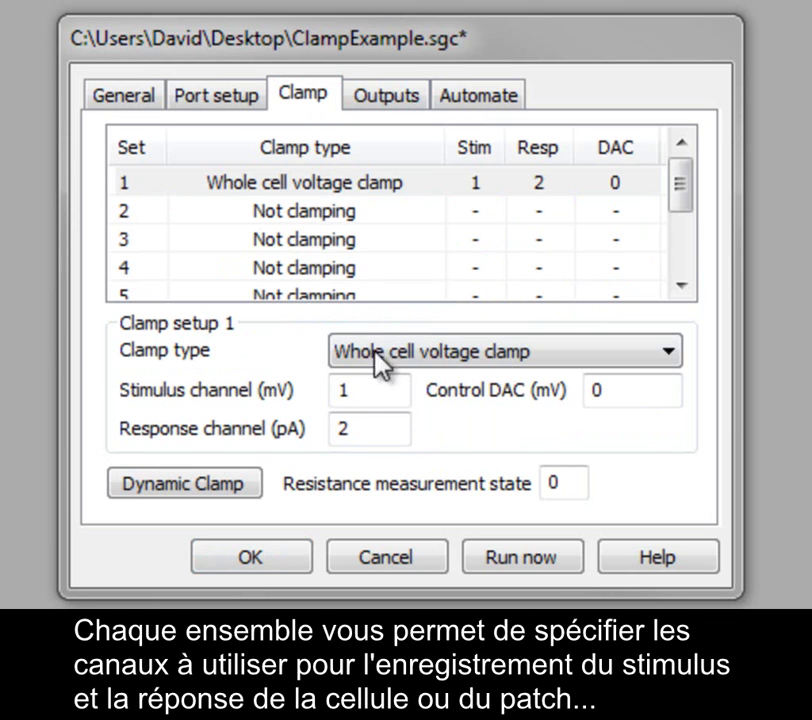
click(379, 384)
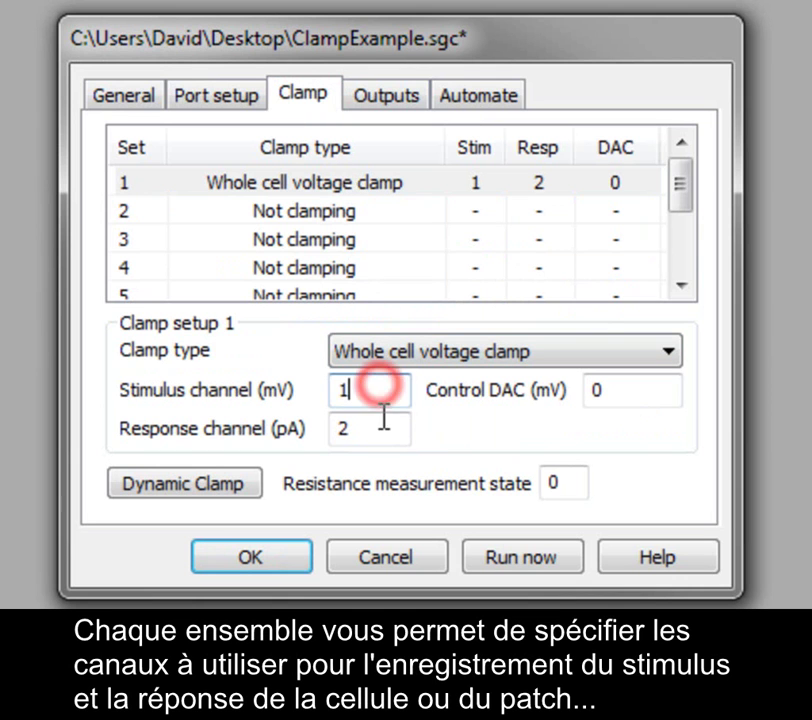
click(377, 436)
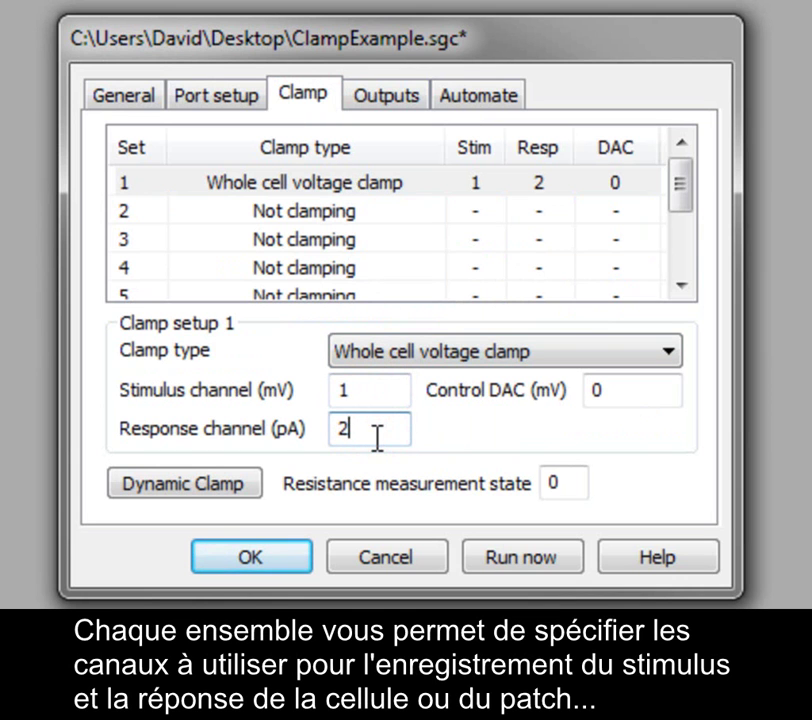
click(627, 389)
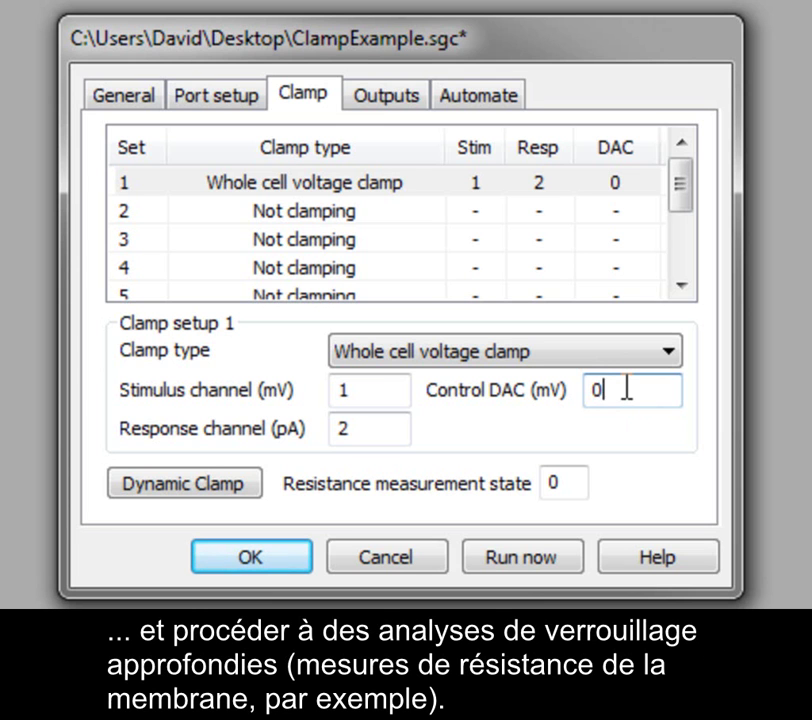
click(553, 484)
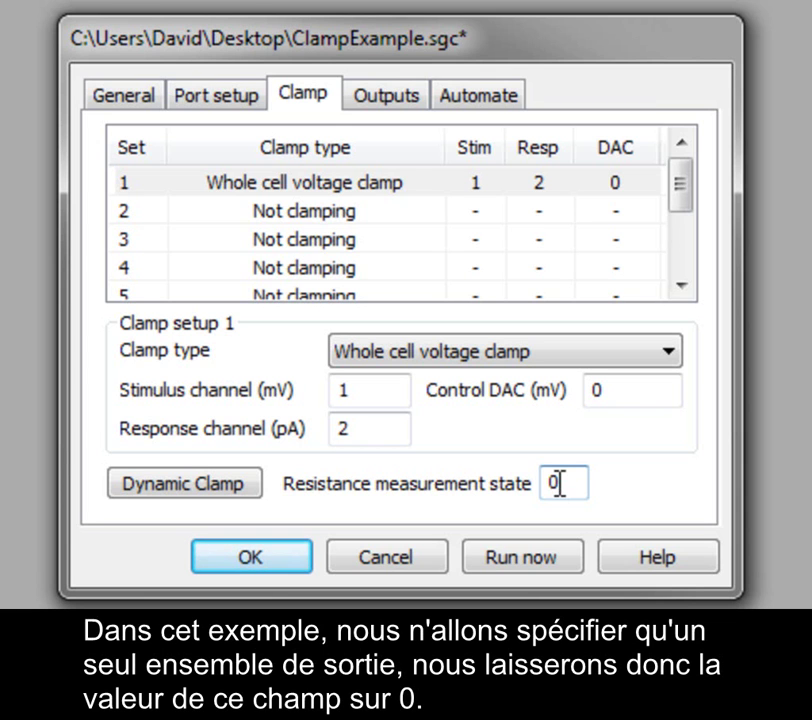
click(629, 388)
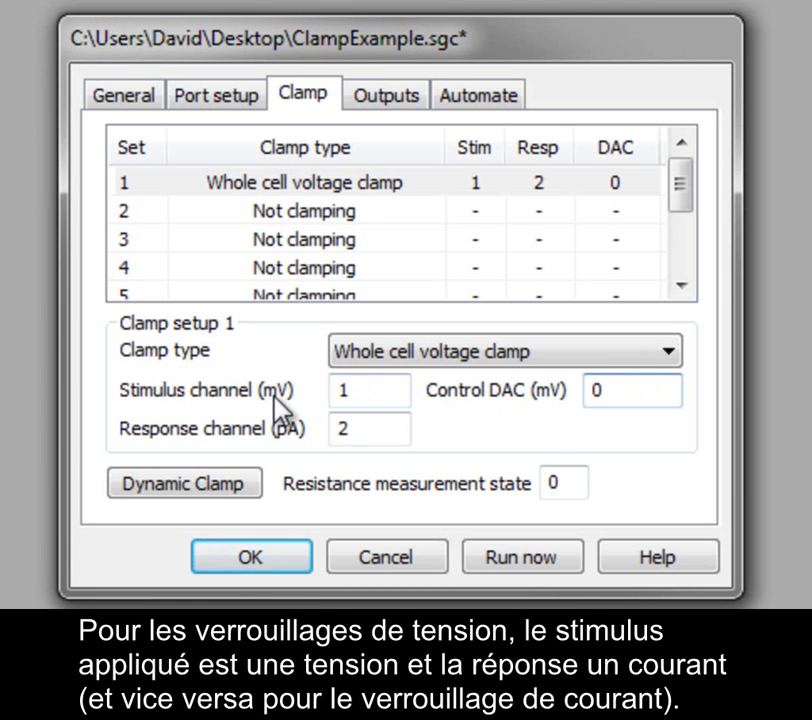
click(293, 438)
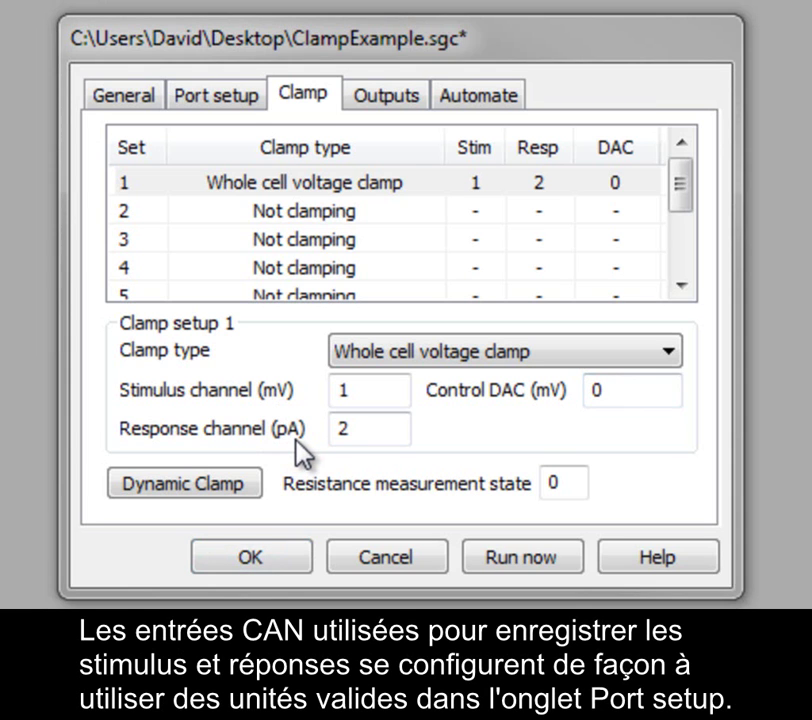
Step: Set the data units of ADC port 0 to pA and check the stimulus channel units in the clamp setup
click(228, 100)
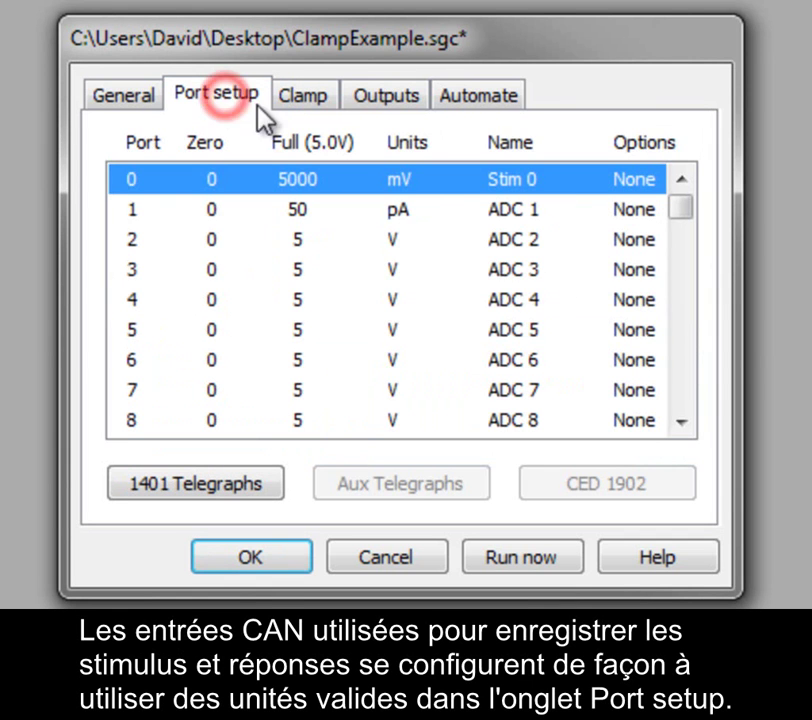
double_click(458, 180)
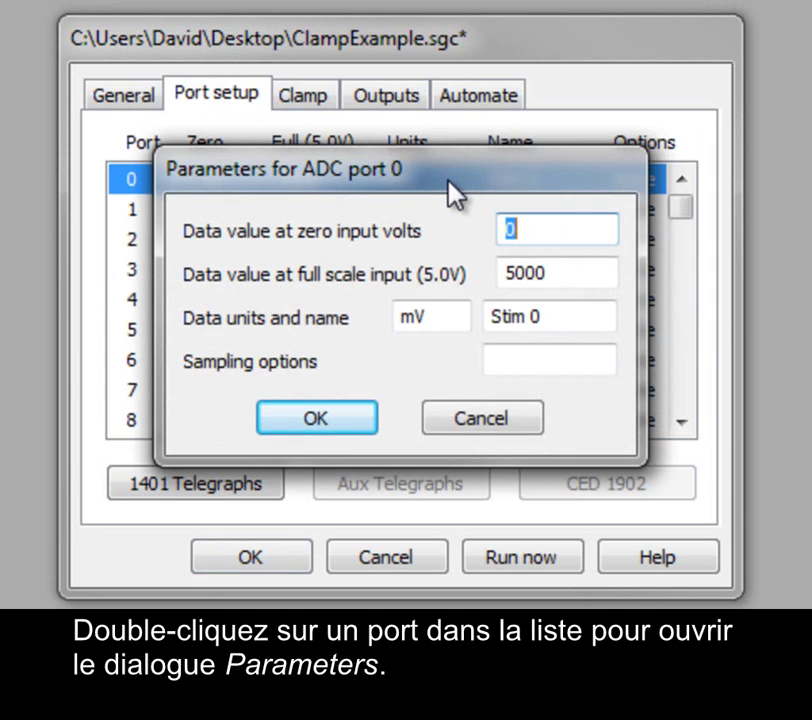
double_click(432, 318)
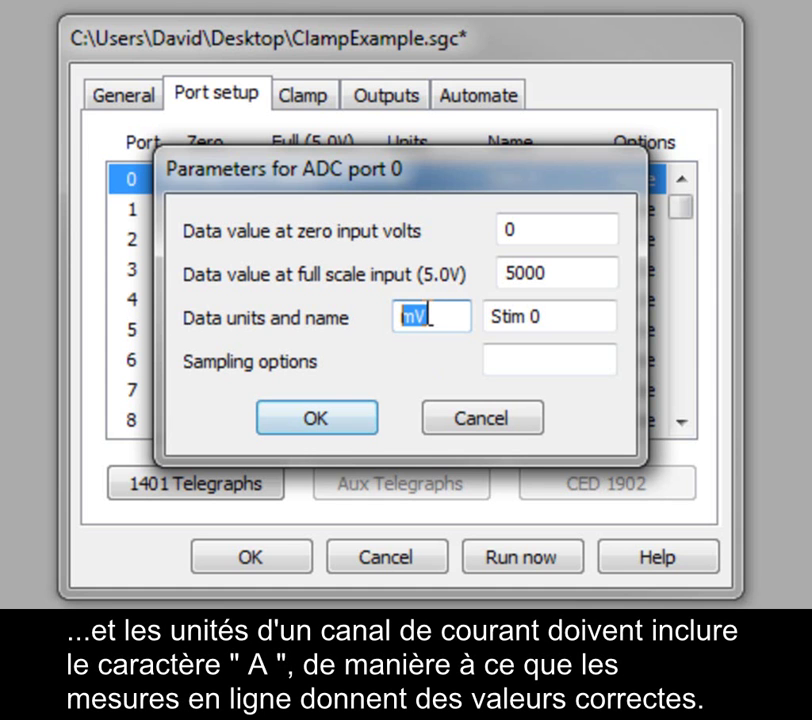
text(pA)
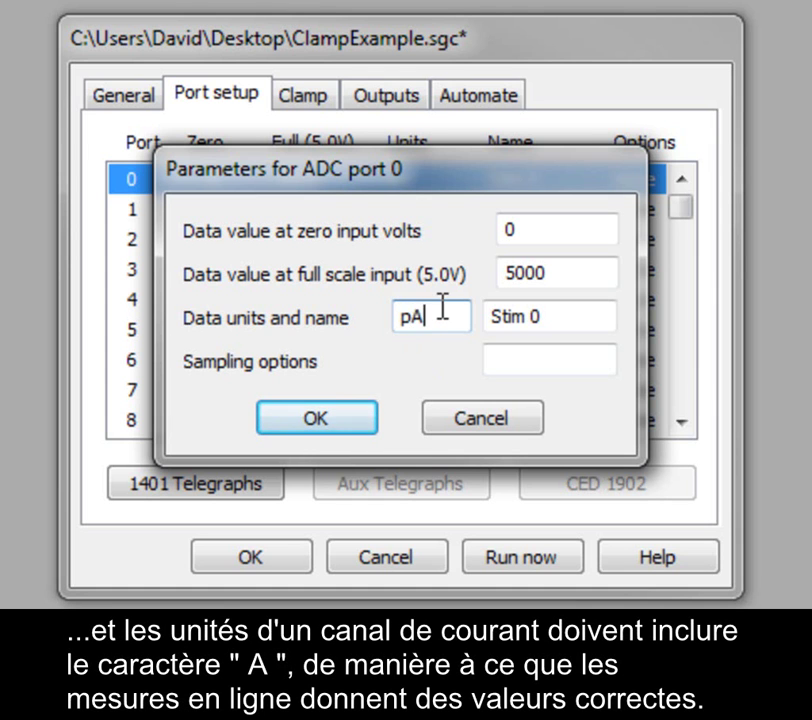
click(314, 420)
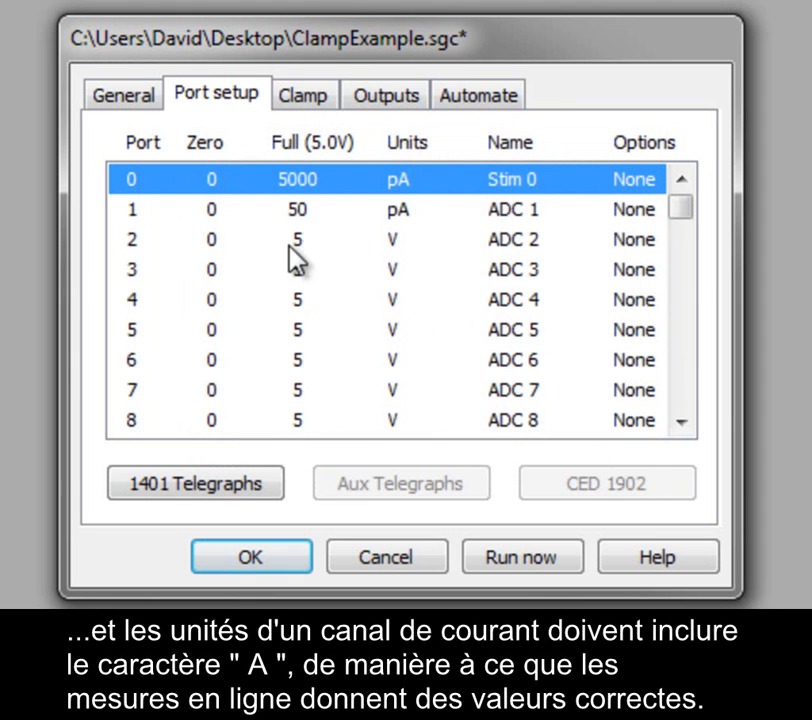
click(308, 90)
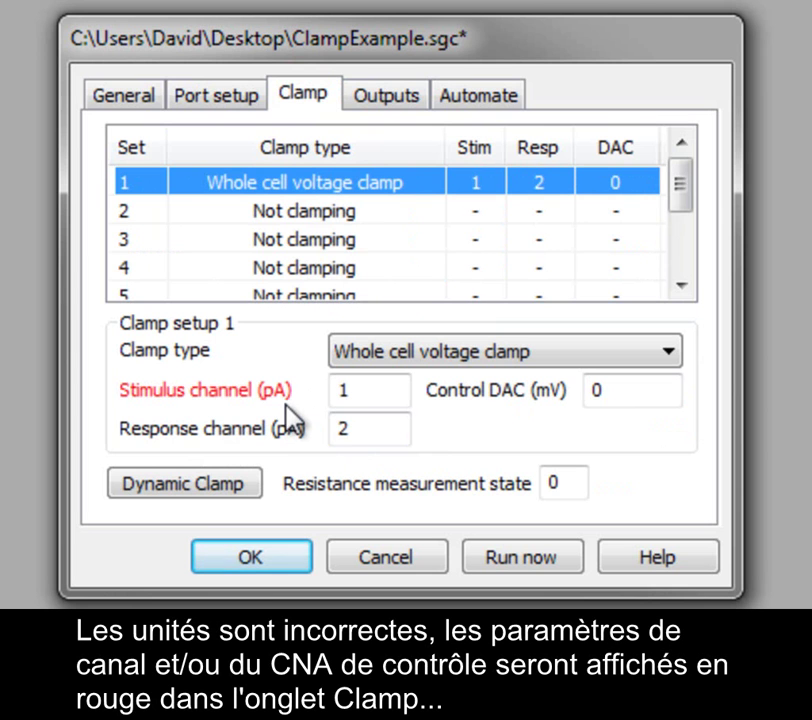
Step: Set the data units of ADC port 0 to mV and recheck the stimulus channel in the clamp setup
click(237, 105)
double_click(413, 180)
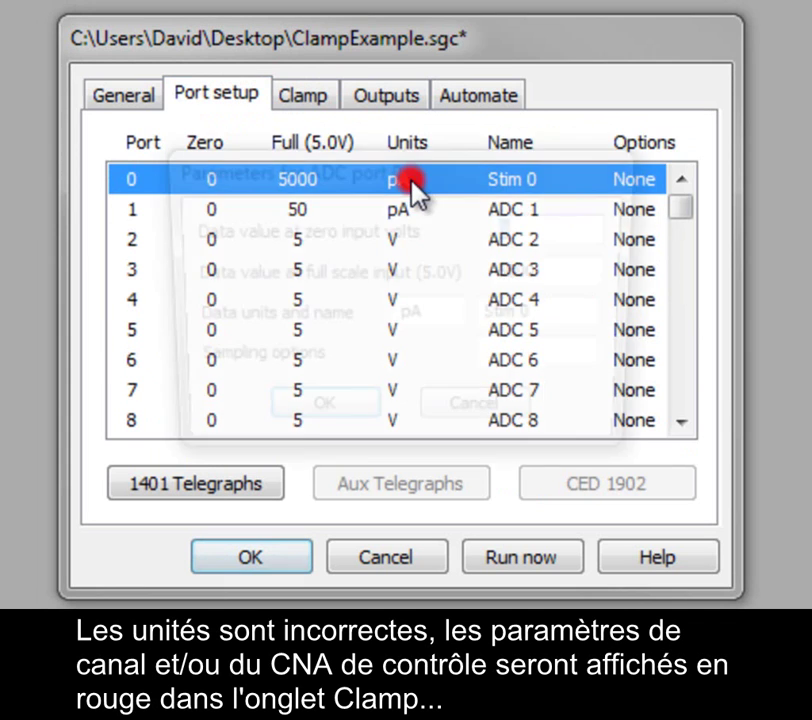
drag(428, 319, 386, 321)
text(mV)
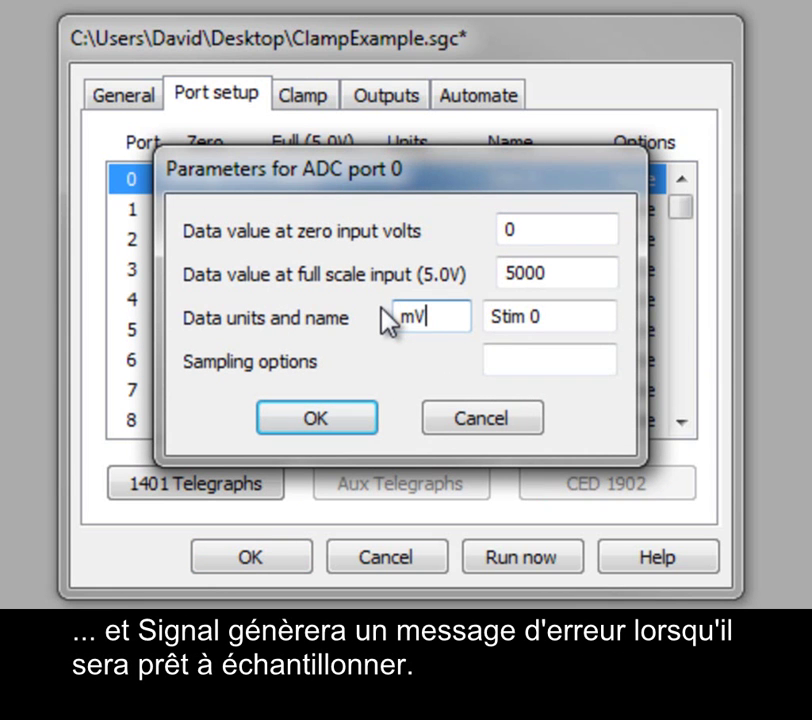
click(312, 425)
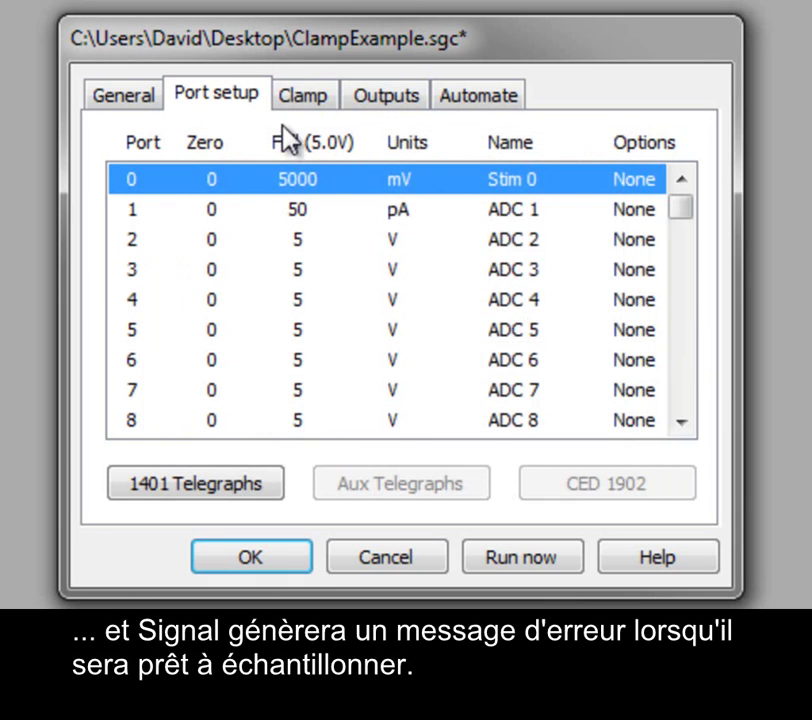
click(298, 97)
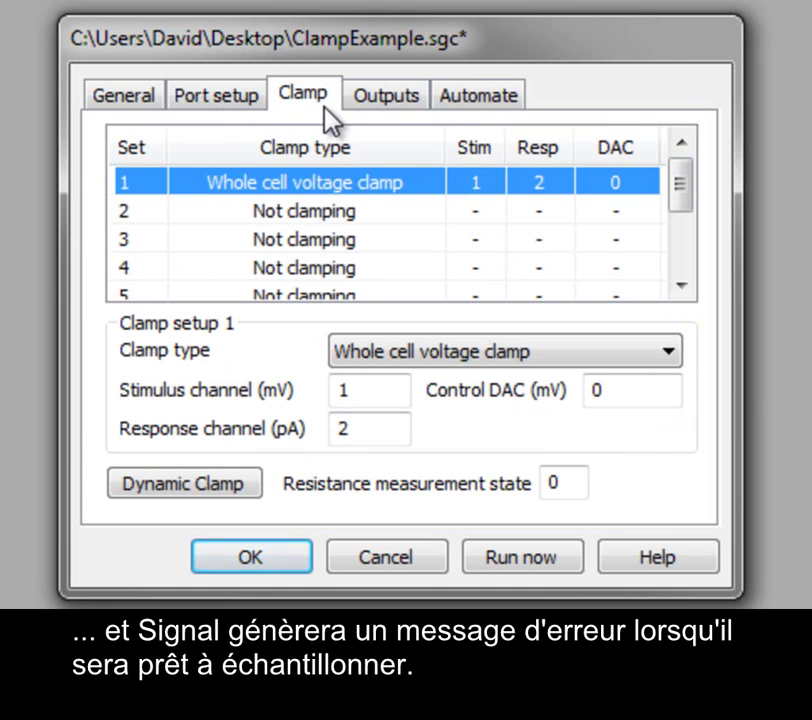
Step: Check the units of control DAC 0 and set the output type to Pulses
click(548, 395)
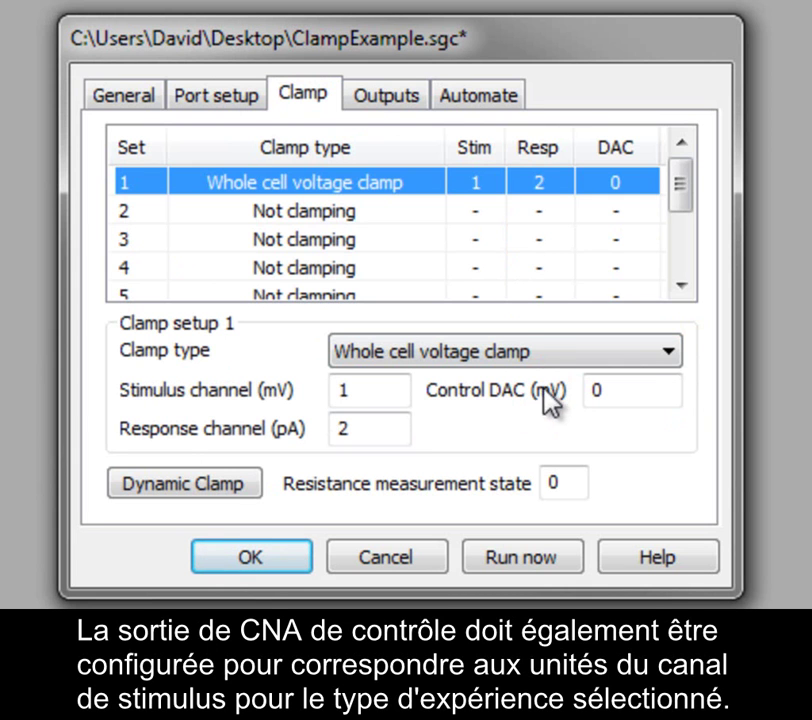
click(366, 102)
click(667, 200)
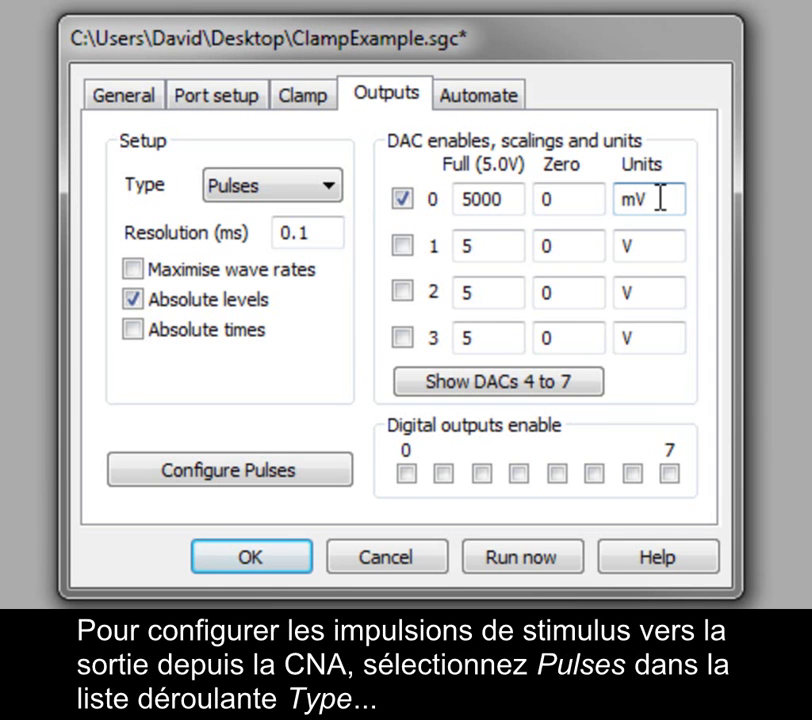
click(322, 186)
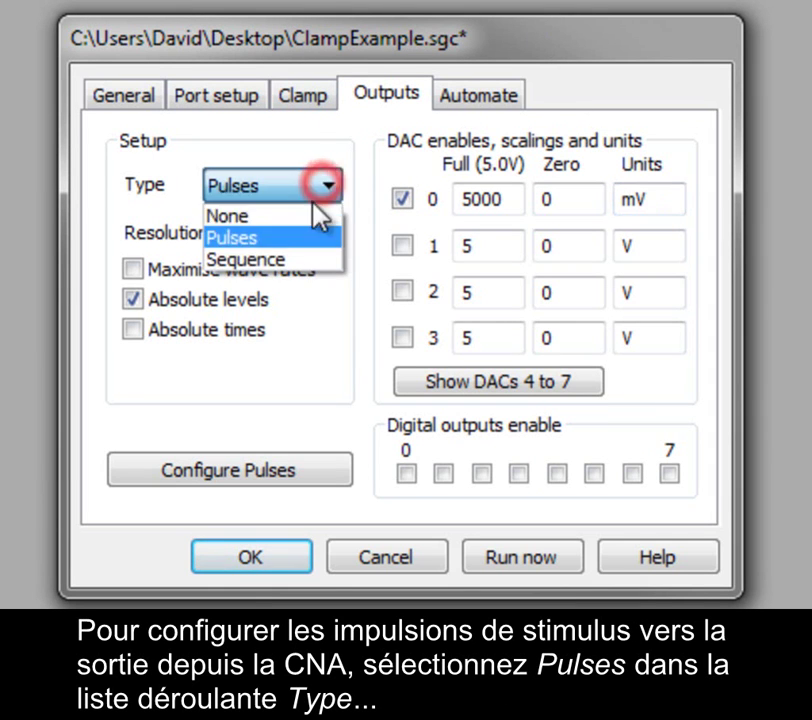
click(312, 238)
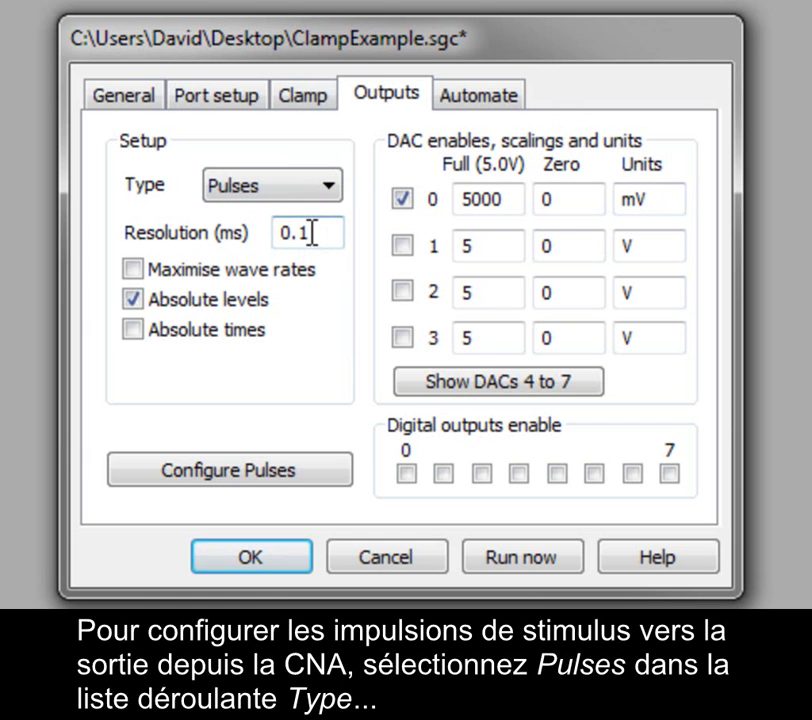
click(312, 233)
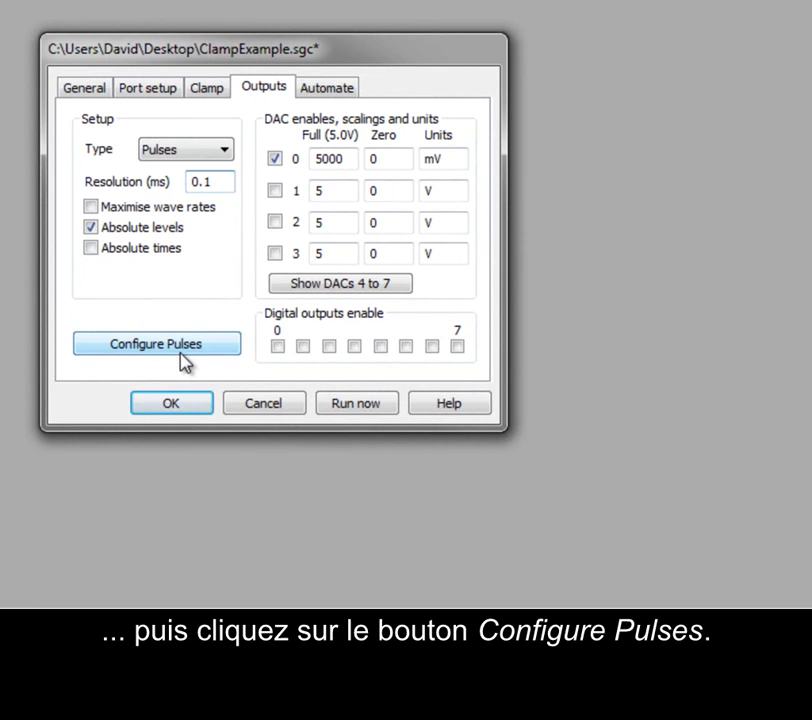
Step: Add a square pulse to DAC 0 at about 0.2 s in the pulses configuration, with a level of 1000 mV
click(265, 480)
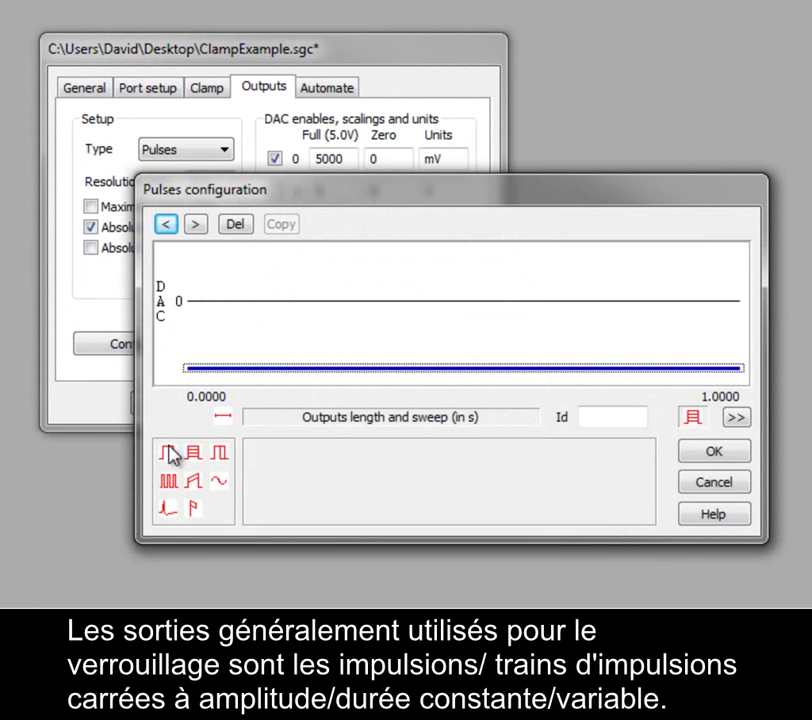
drag(167, 453, 299, 331)
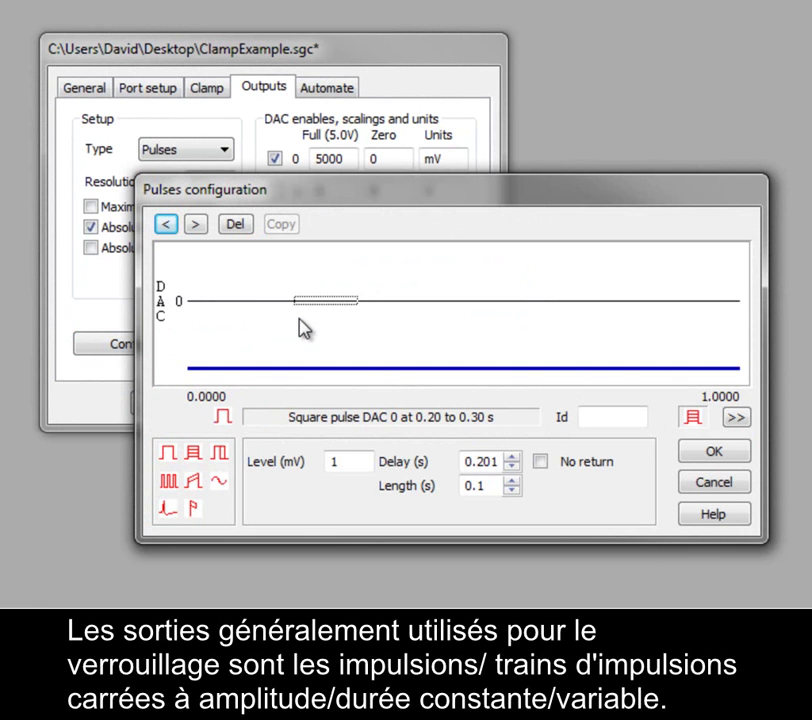
click(354, 463)
text(000)
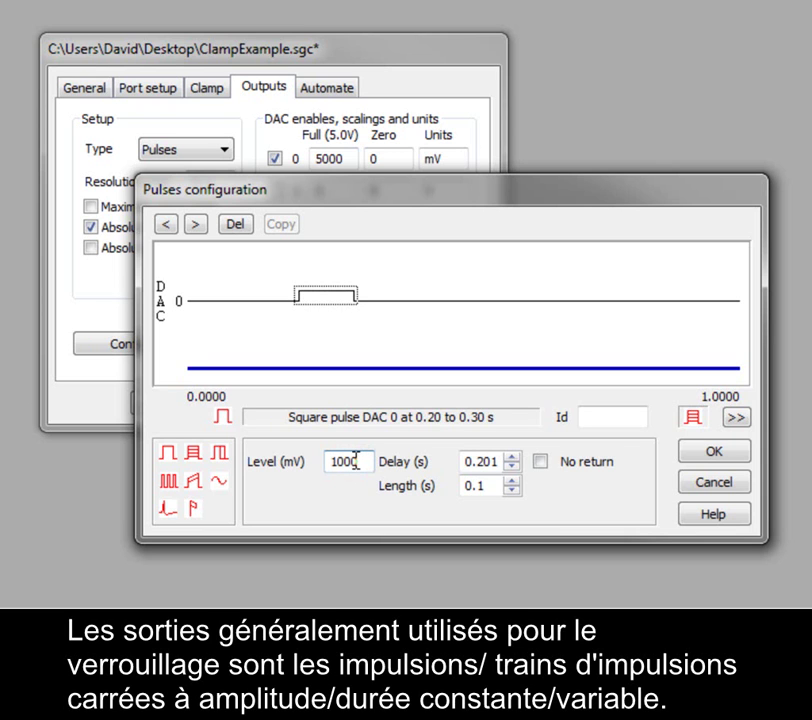
Step: Add a varying-amplitude pulse to DAC 0 at about 0.5 s with a level of 2000 mV
drag(192, 452, 464, 292)
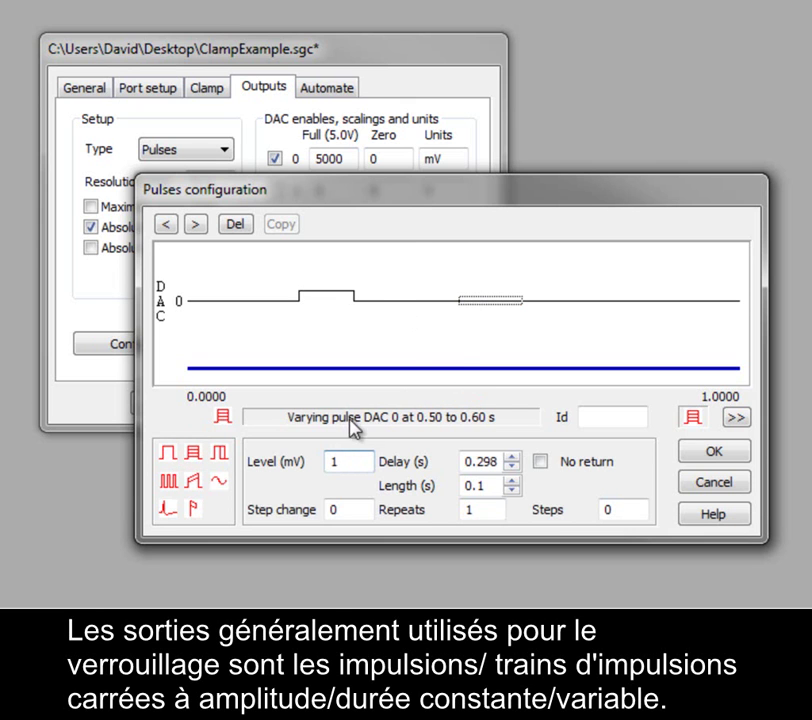
double_click(341, 462)
text(2000)
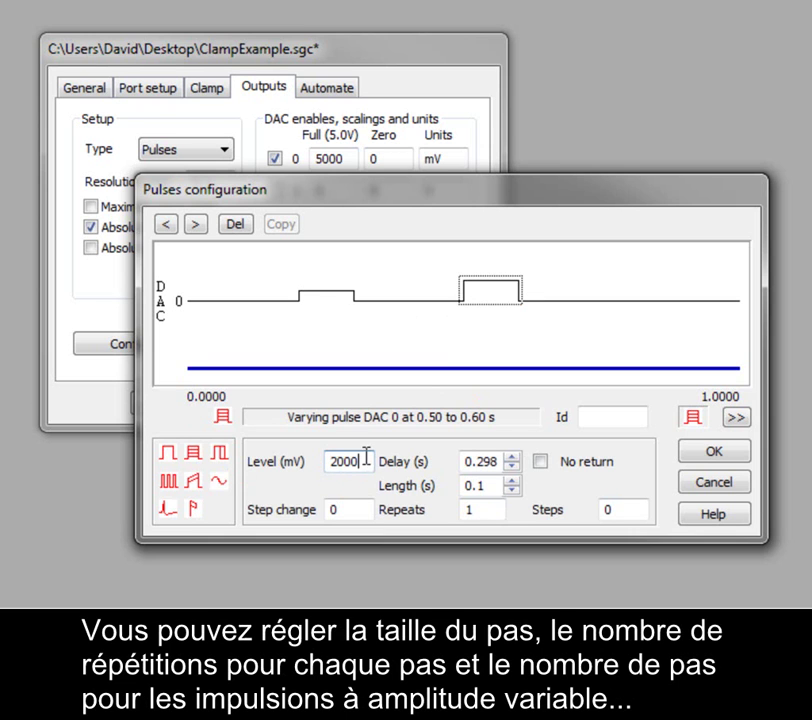
Step: Set the varying pulse's step change to 500, its repeats to 2 and its steps to 6
click(364, 512)
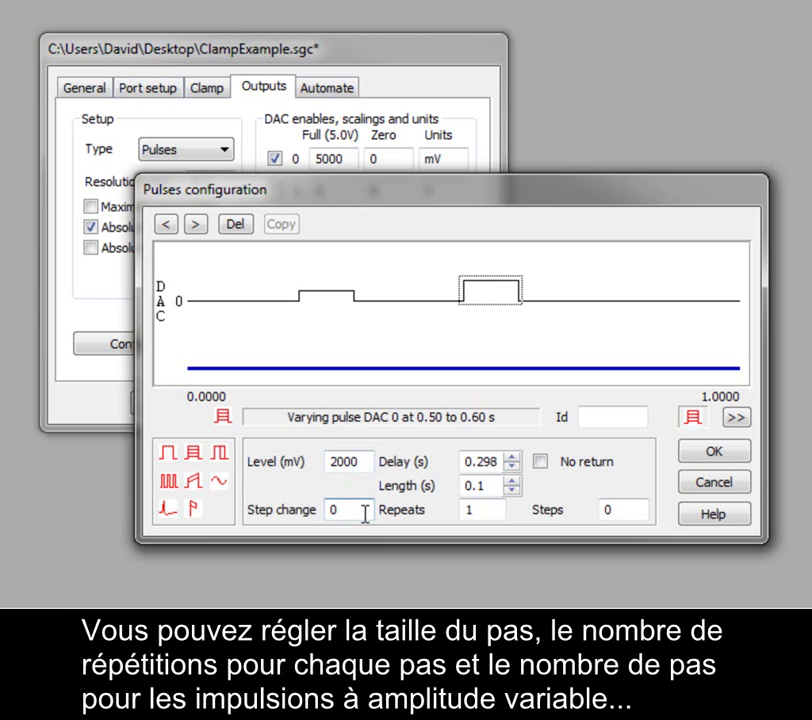
key(BackSpace)
text(500)
click(486, 511)
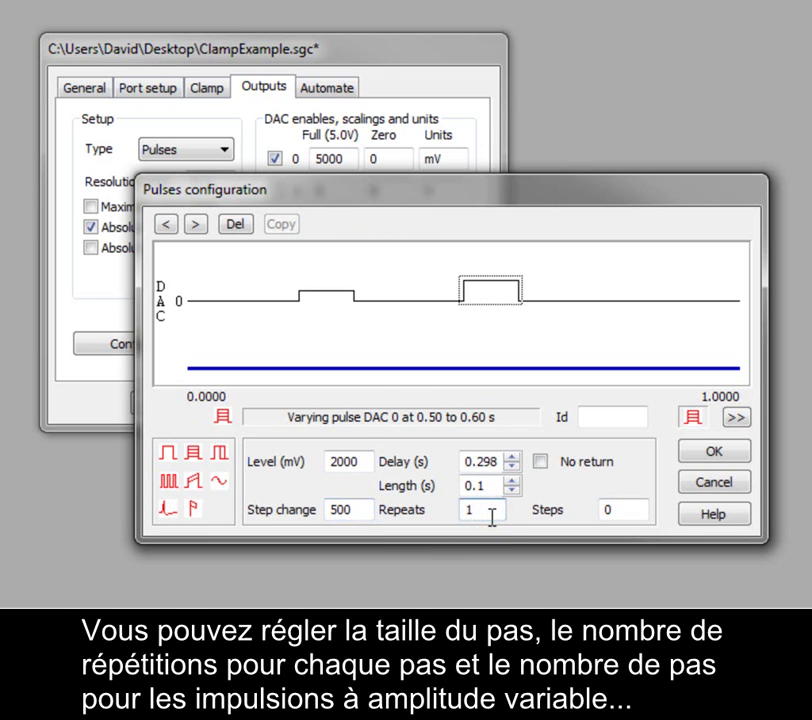
key(BackSpace)
text(2)
click(621, 513)
key(BackSpace)
Step: Preview the stepping outputs as an animation and set the varying pulse's Id to RM
click(735, 418)
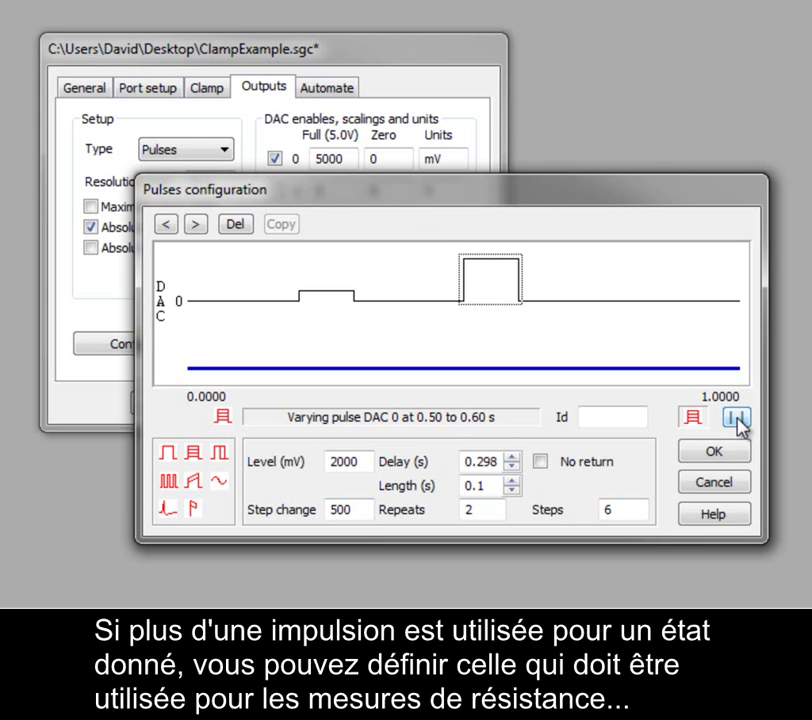
click(612, 420)
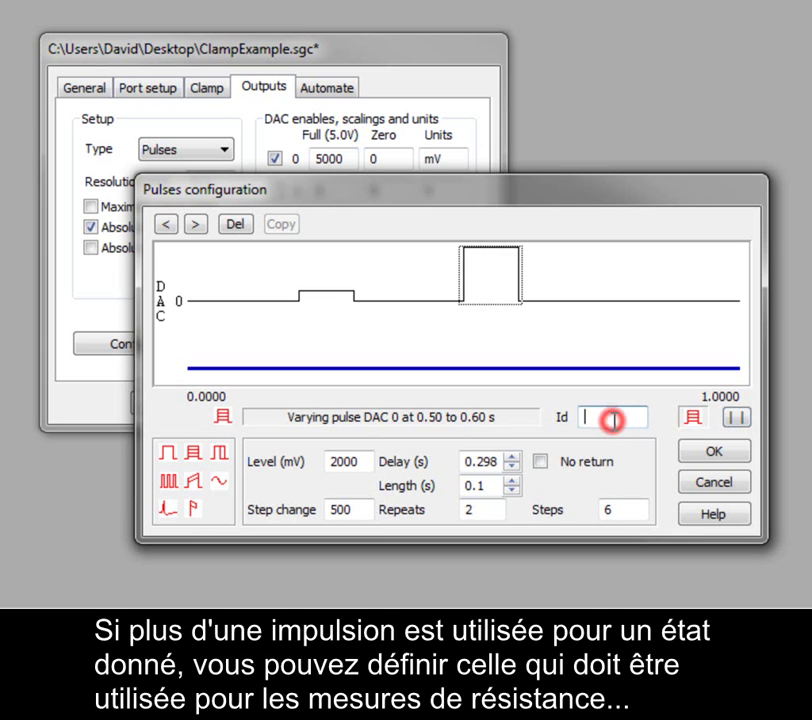
text(RM)
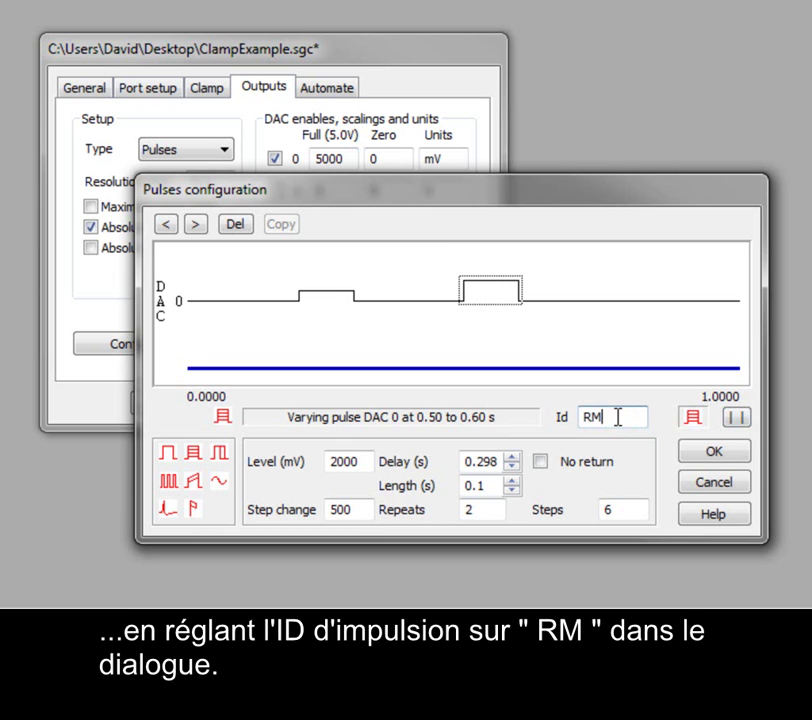
click(738, 418)
Step: Accept the pulse configuration, run it in a new data file, and start sampling with the sweep trigger turned off
click(707, 455)
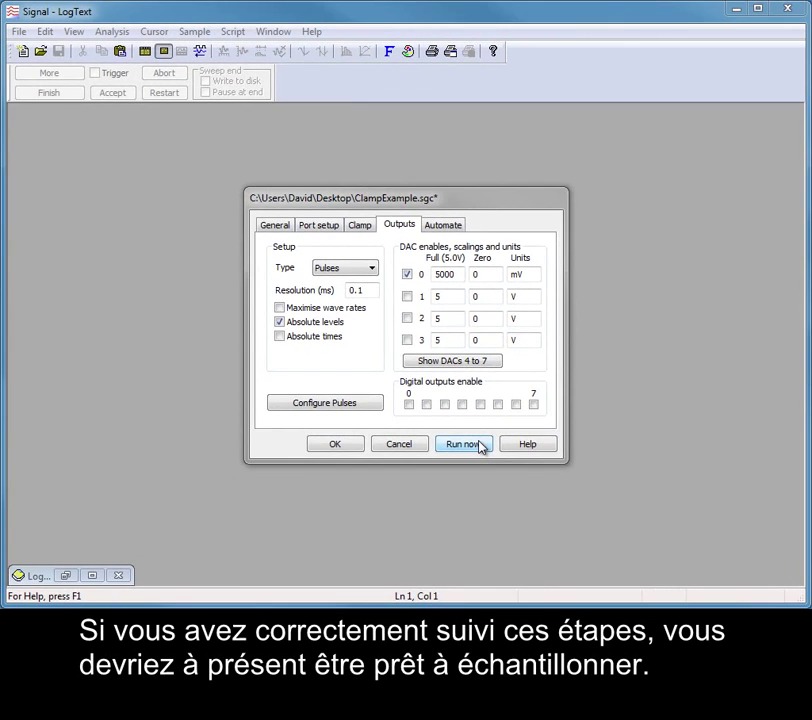
click(553, 550)
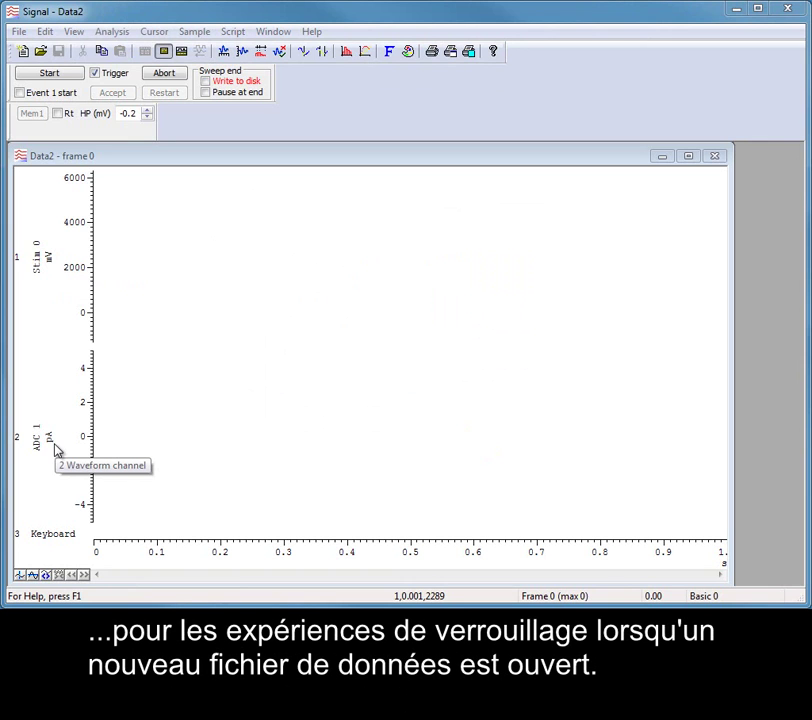
click(38, 76)
click(115, 79)
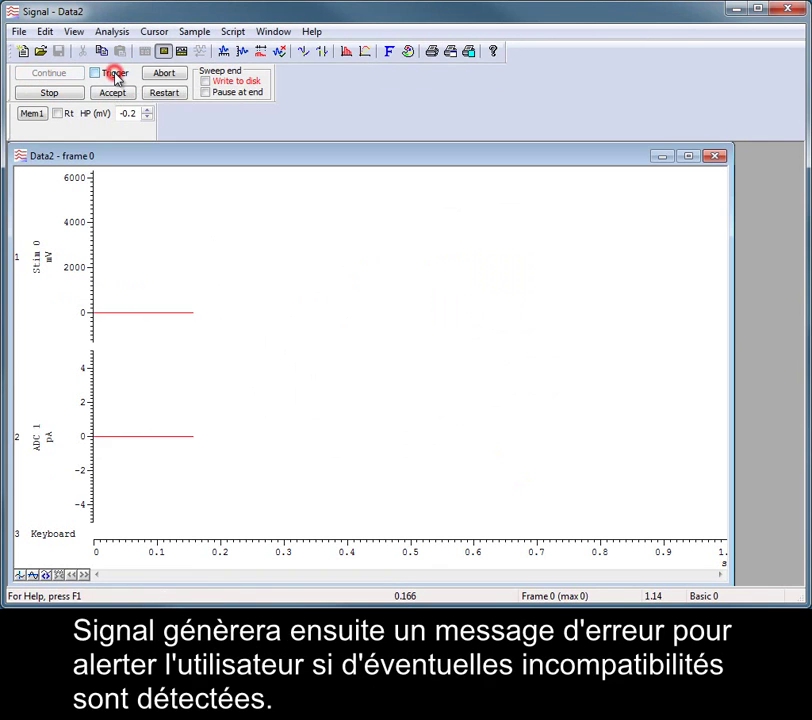